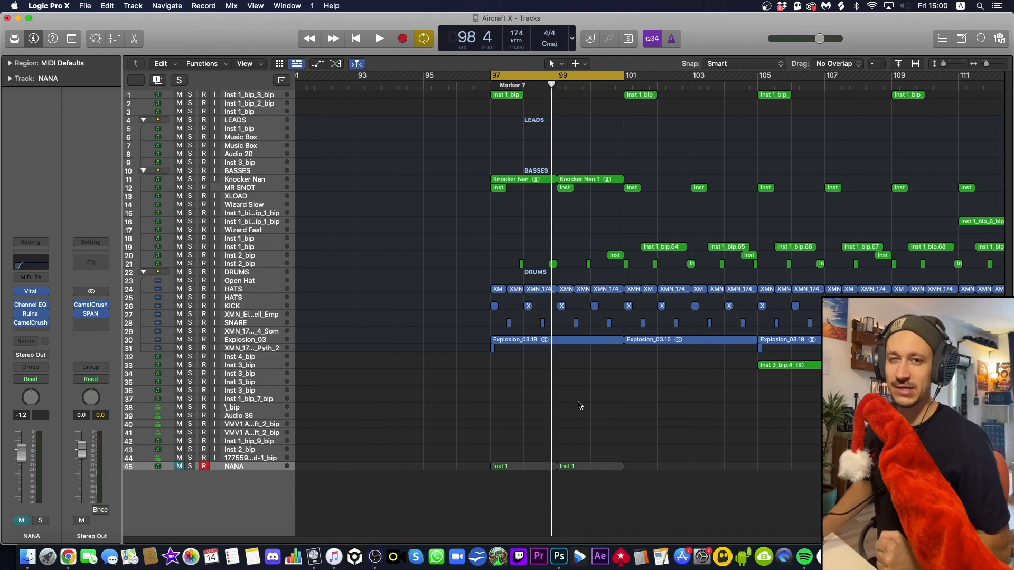
Audition the looped section and solo the NANA track
key("space")
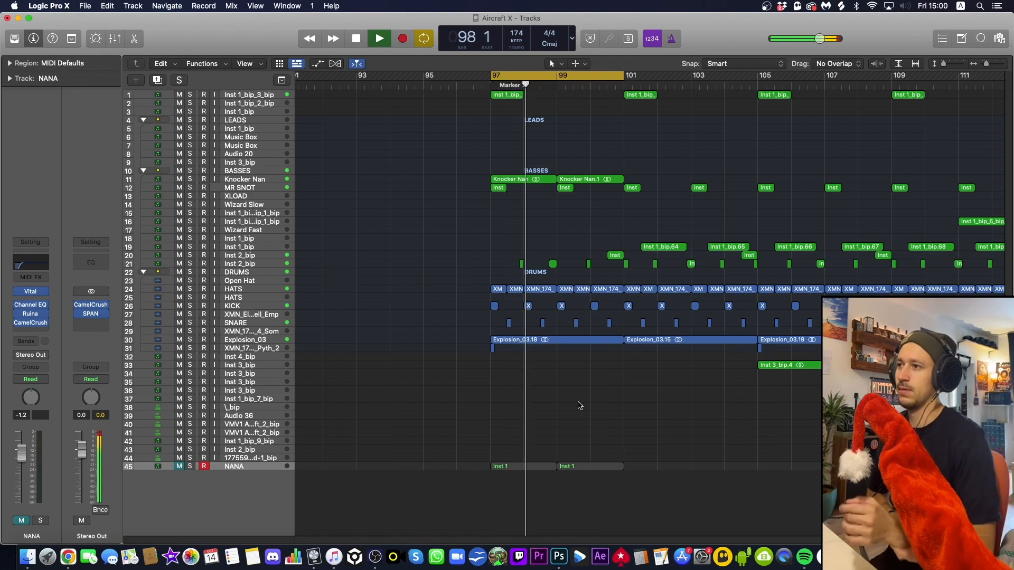
left_click(258, 467)
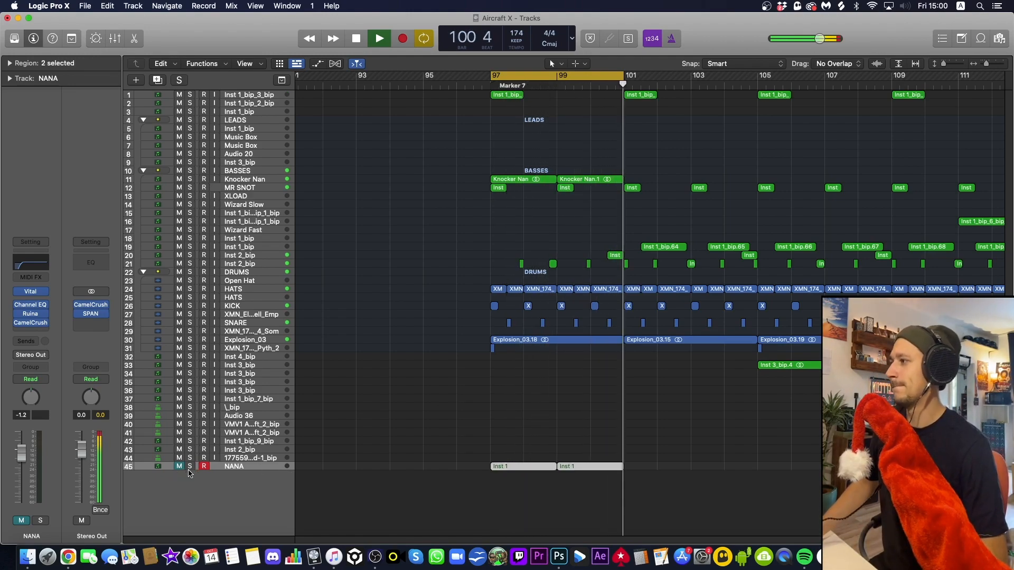
key("space")
left_click(190, 466)
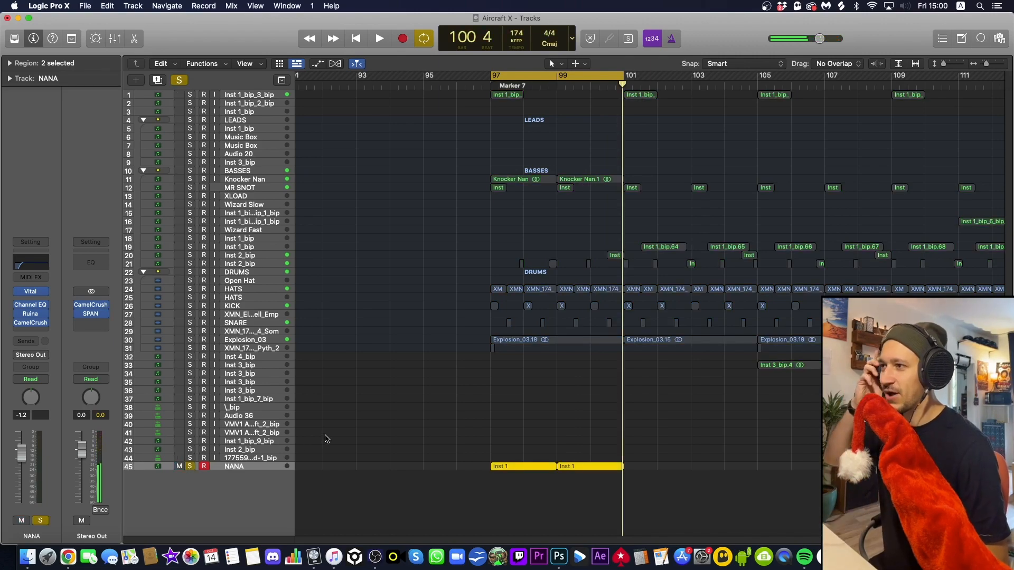
Bypass the Channel EQ and Ruina plug-ins on the NANA track and open its Vital synth
left_click(20, 301)
left_click(23, 291)
left_click(18, 305)
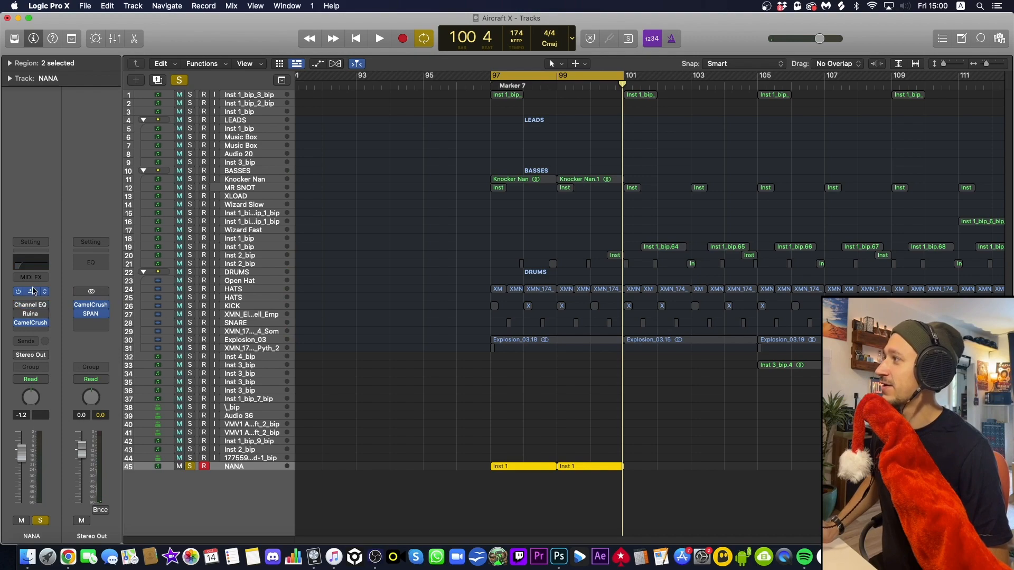
left_click(37, 295)
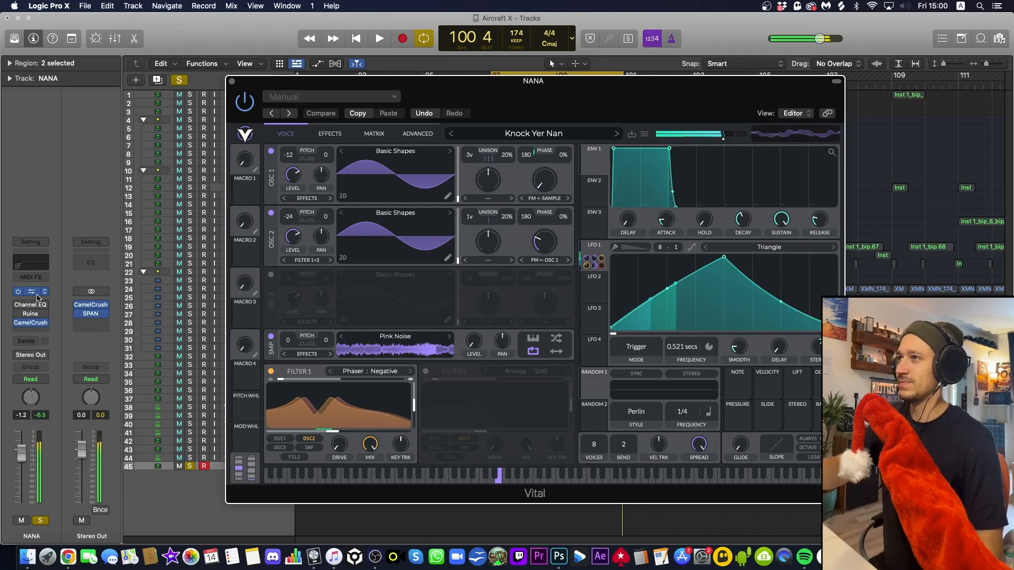
Turn off Vital's Distortion, EQ, Filter and Chorus effects
left_click(330, 134)
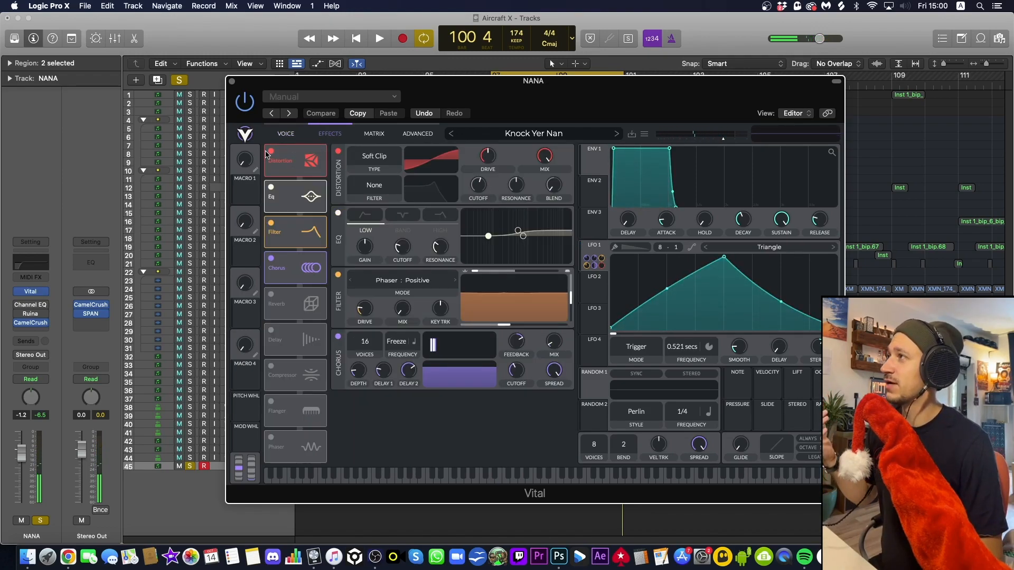
left_click(271, 151)
left_click(271, 187)
left_click(271, 223)
left_click(271, 258)
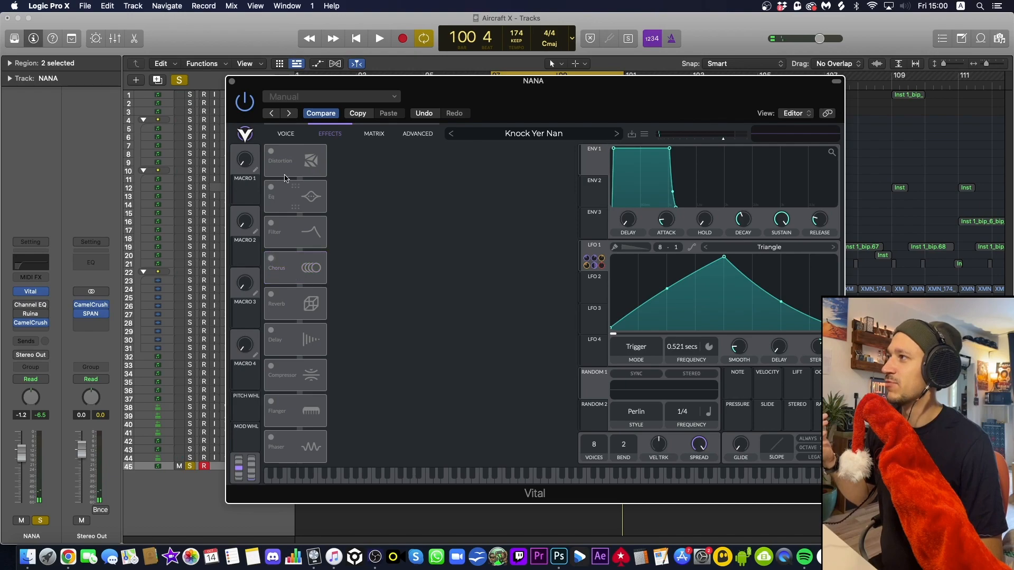
Turn off Filter 1 and the Pink Noise sample oscillator in the synth's voice section
left_click(285, 134)
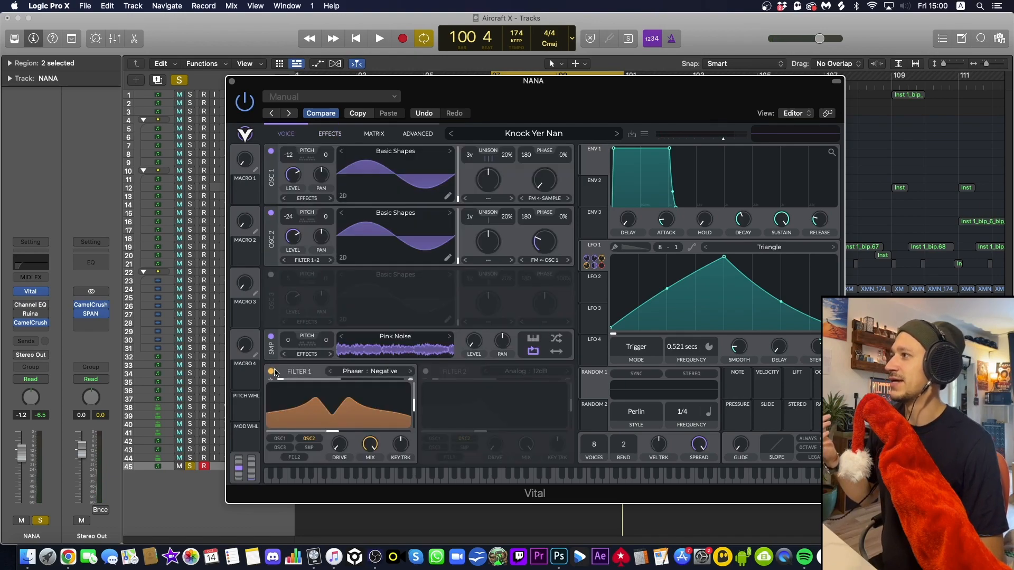
left_click(271, 371)
left_click(271, 336)
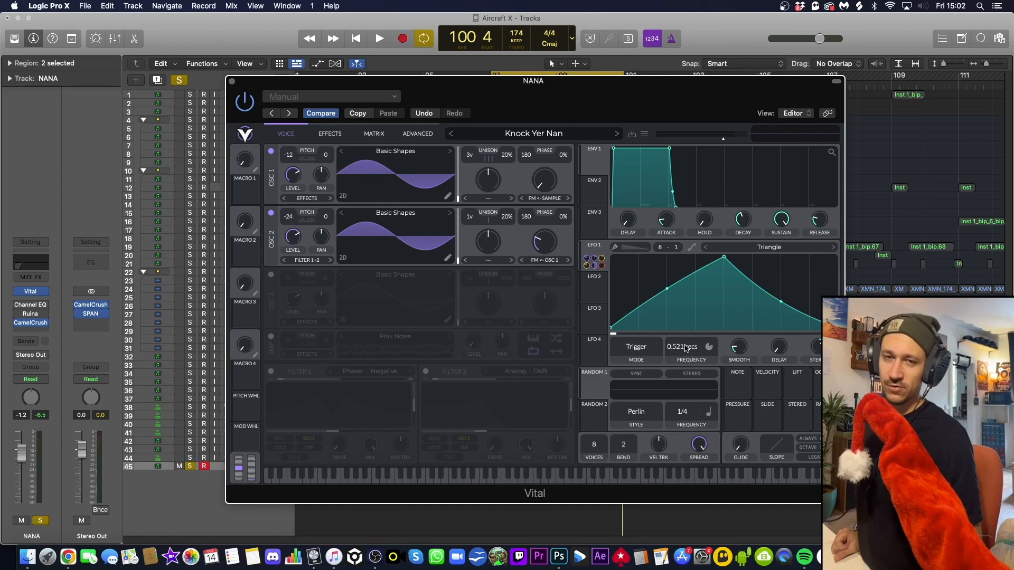
Show the timing options available for LFO 1's frequency without changing the mode
right_click(686, 349)
left_click(708, 346)
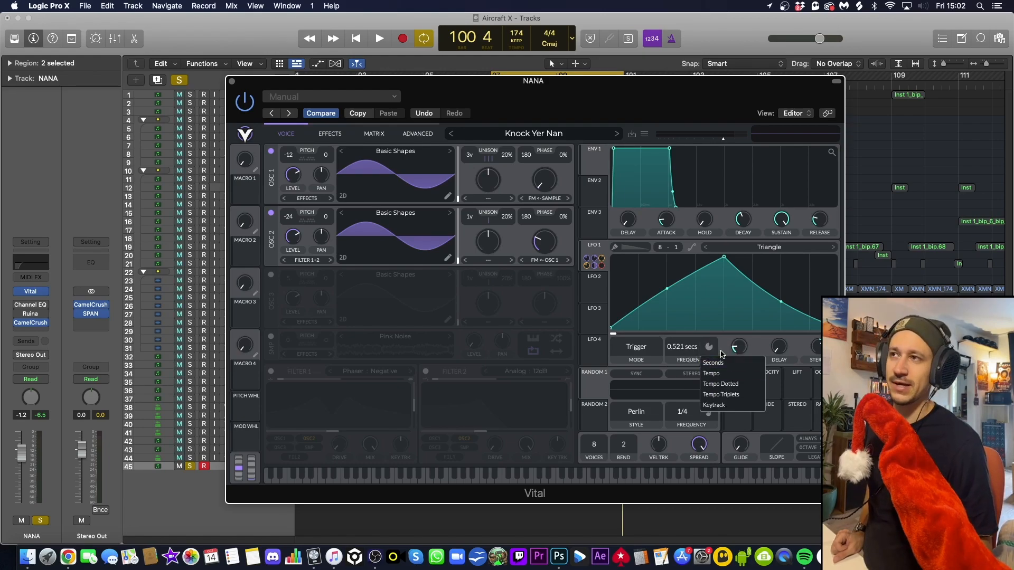
left_click(721, 350)
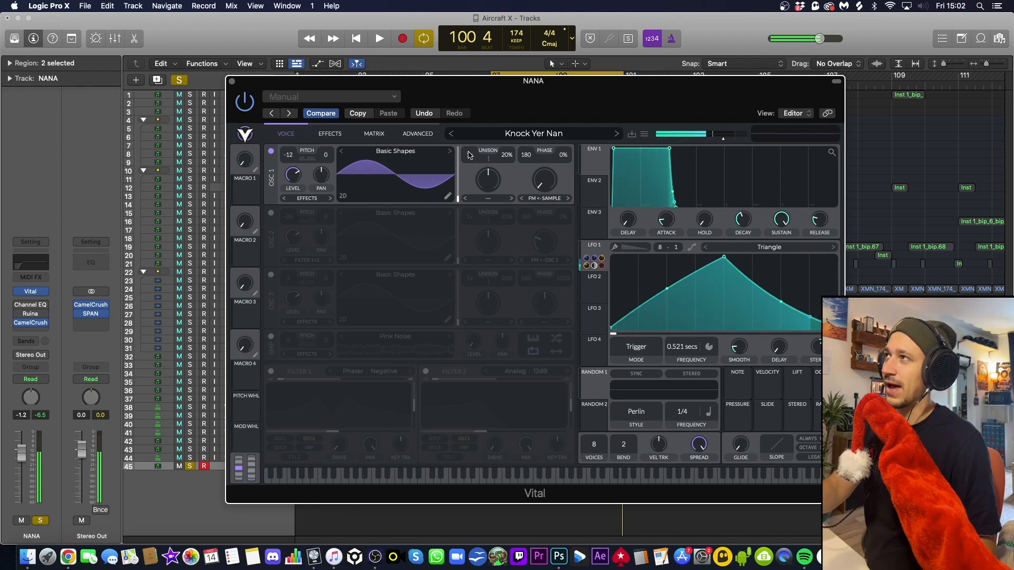
Set OSC 1's unison to 3 voices and turn on the Pink Noise sample oscillator
left_click_drag(467, 154, 474, 146)
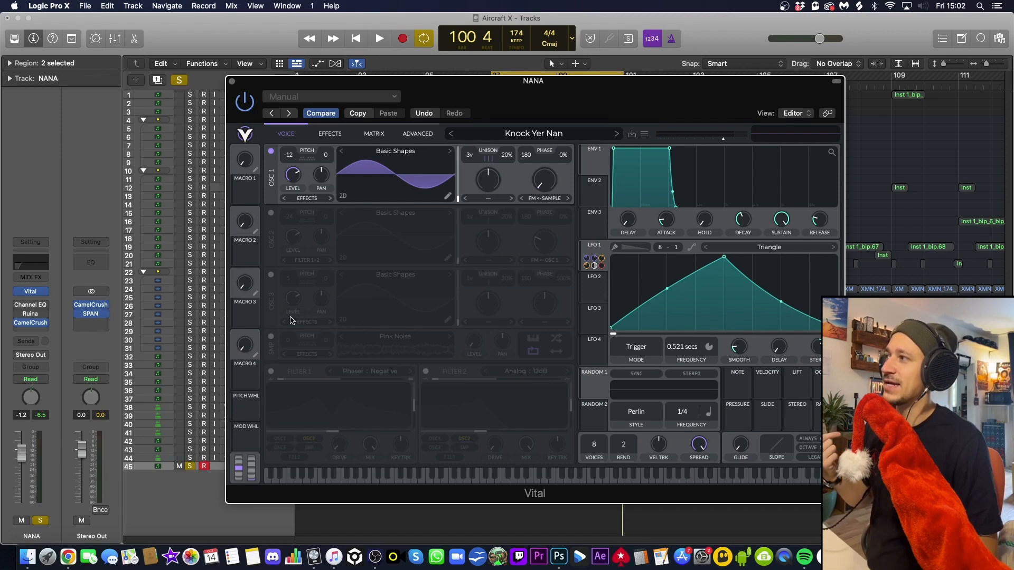
left_click(270, 339)
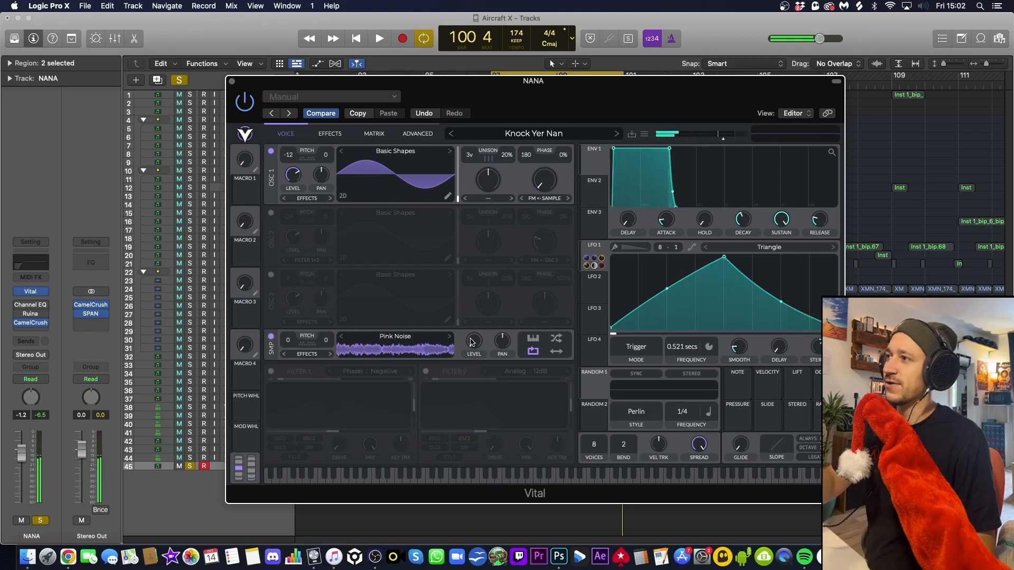
left_click(471, 343)
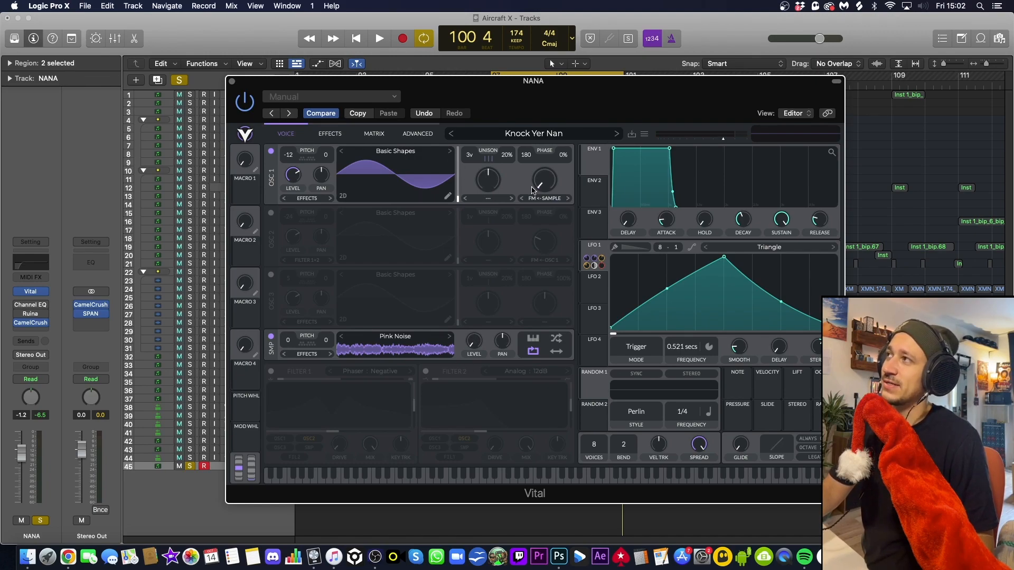
mouse_move(545, 187)
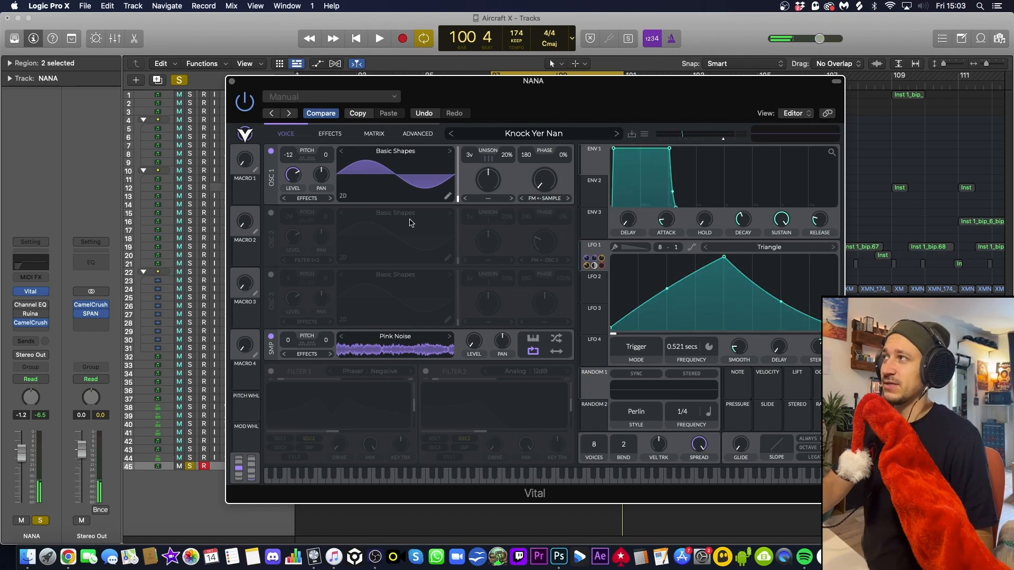
Turn on OSC 2 and have OSC 1 frequency-modulate it with the FM <- Osc 1 option
left_click(271, 213)
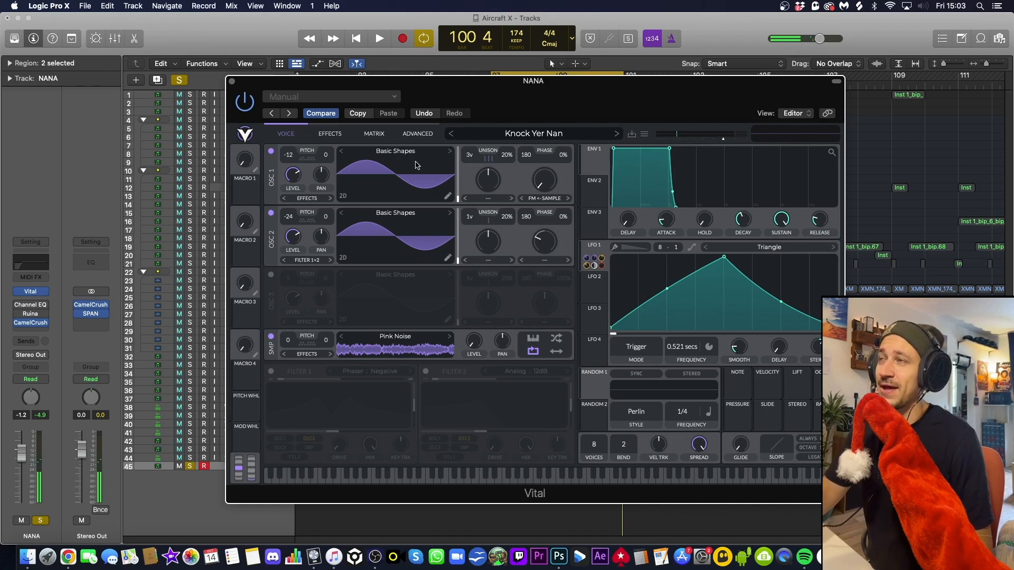
left_click(530, 259)
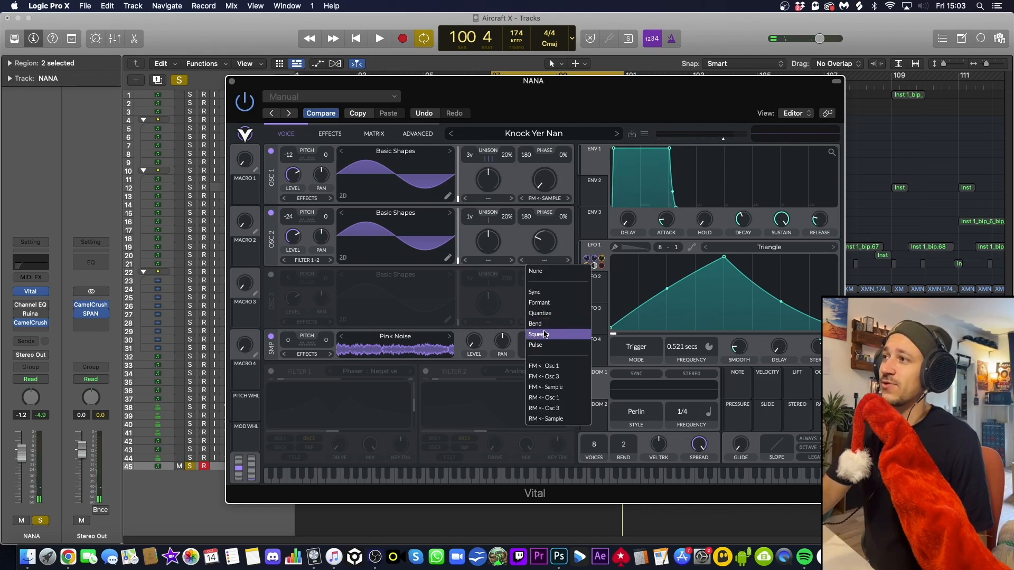
left_click(545, 362)
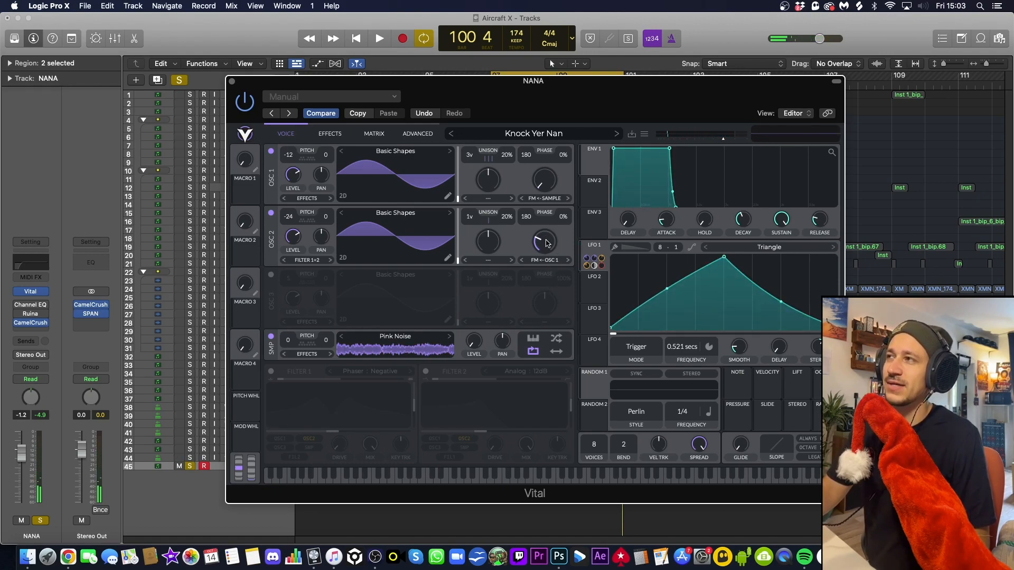
mouse_move(547, 243)
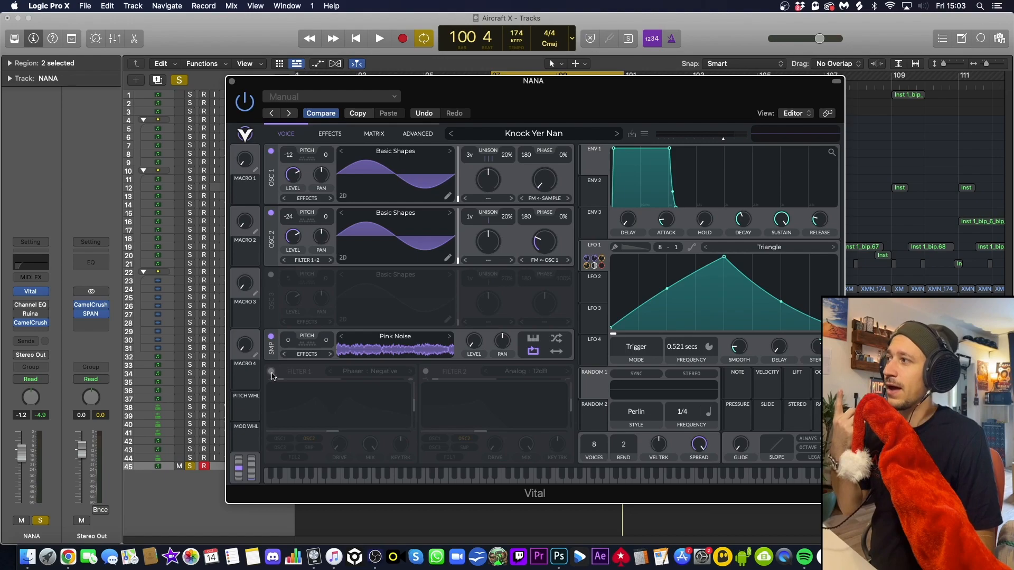
Turn on Filter 1 and set LFO 1's frequency to 0.517 secs
left_click(272, 374)
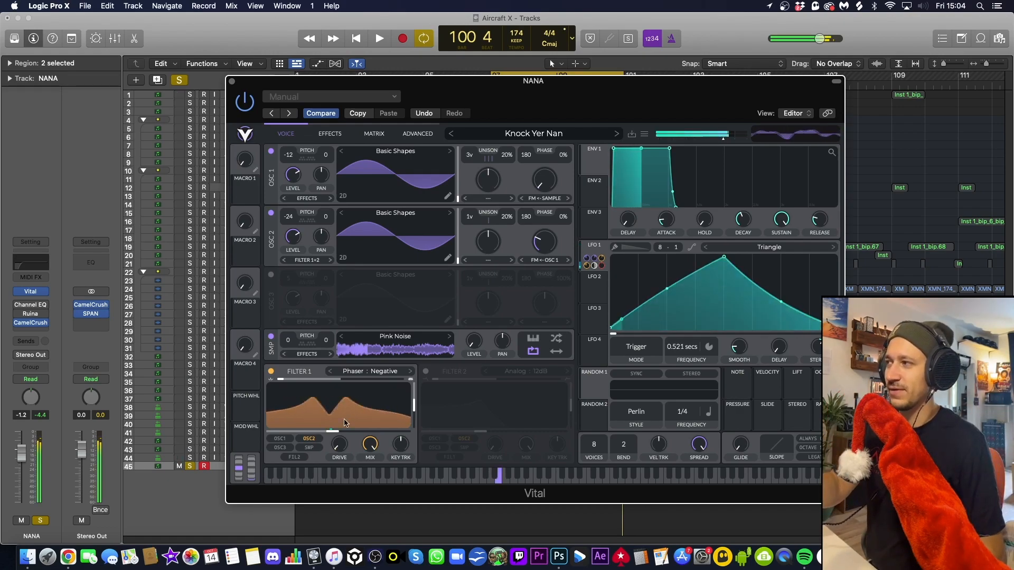
mouse_move(335, 432)
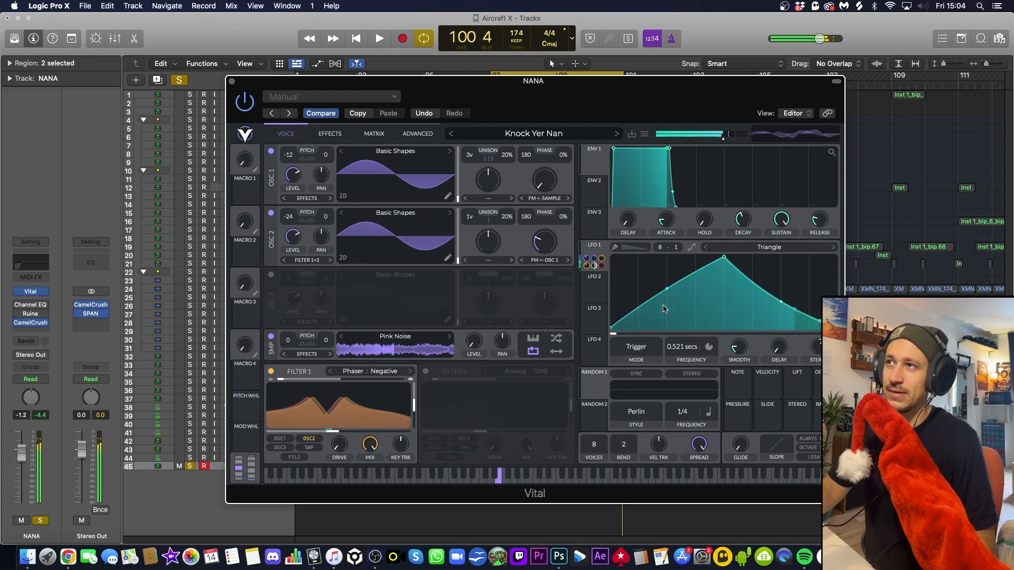
left_click_drag(685, 343, 684, 345)
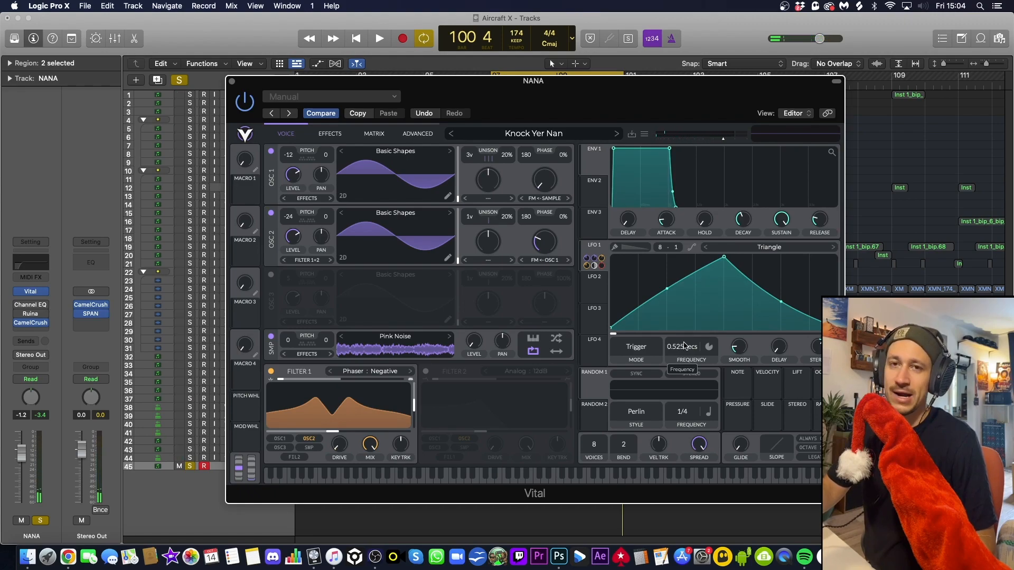
scroll(684, 346, "up", 1)
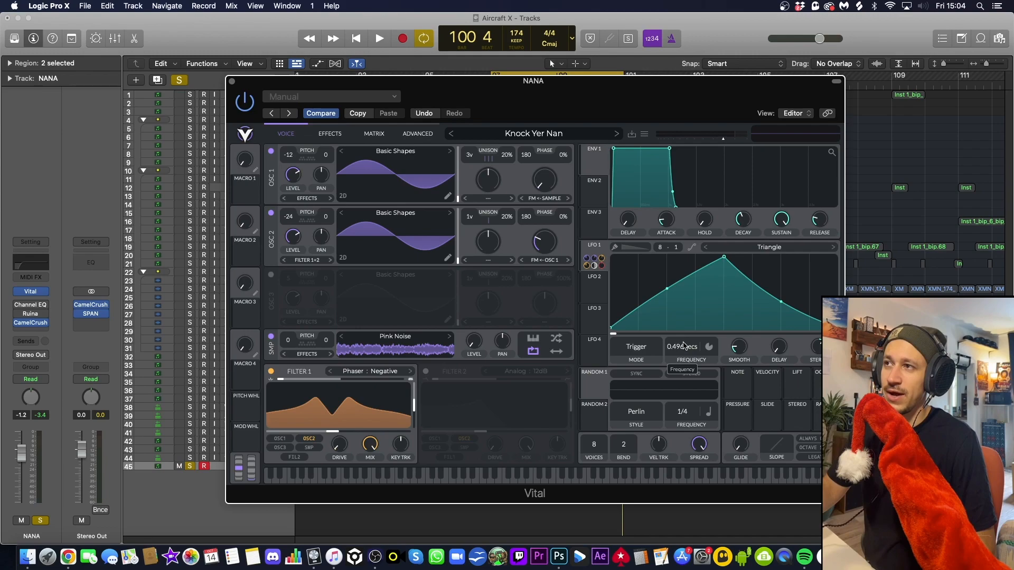
scroll(684, 346, "down", 1)
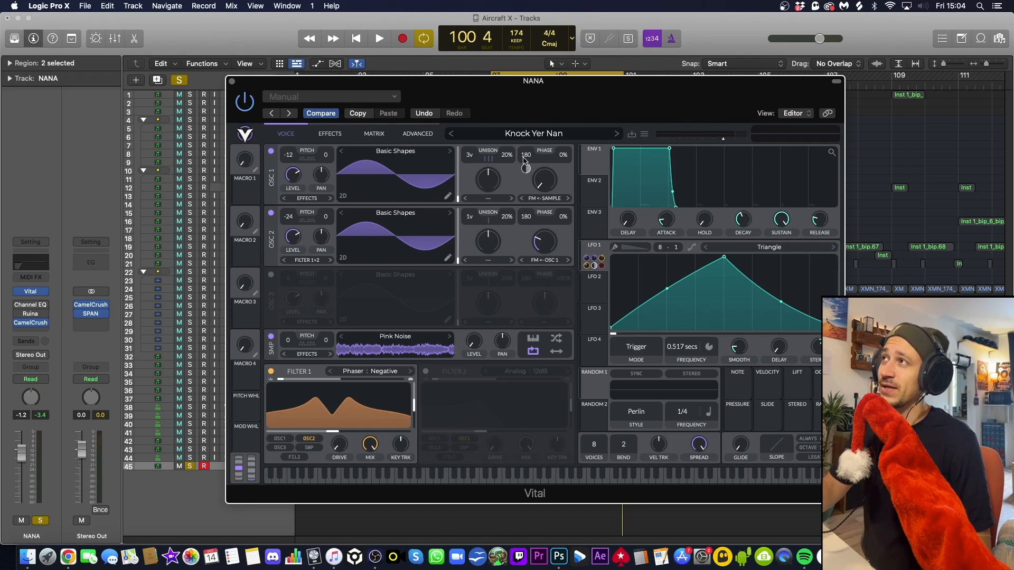
Compare OSC 1's phase modulation bypassed and active, ending with the modulation active
right_click(525, 167)
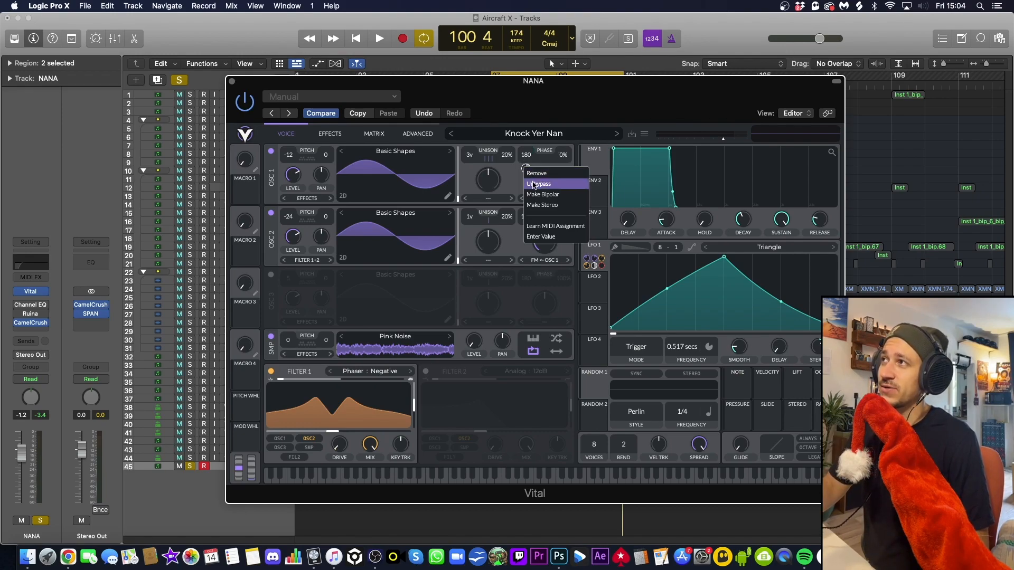
left_click(534, 184)
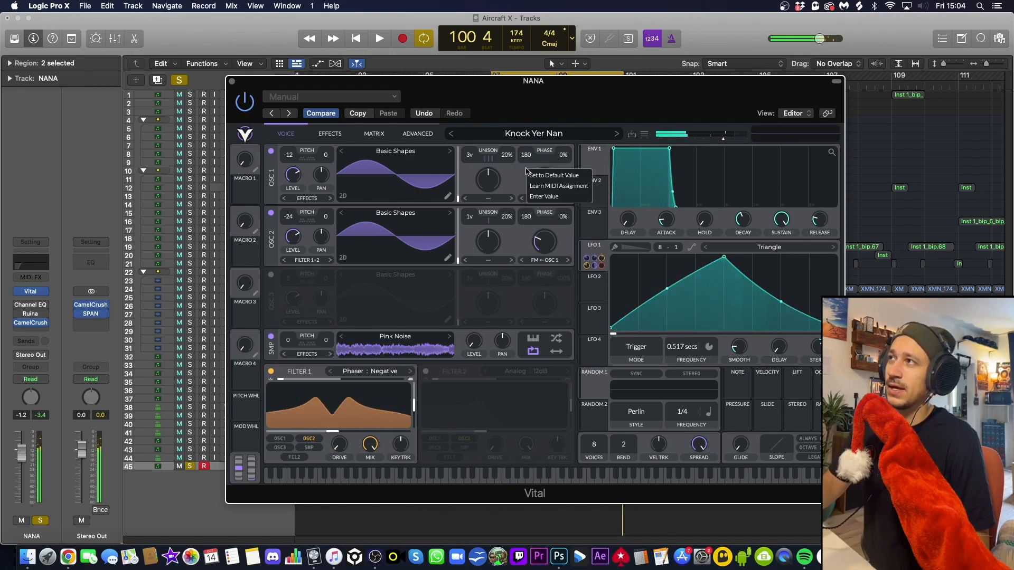
right_click(527, 169)
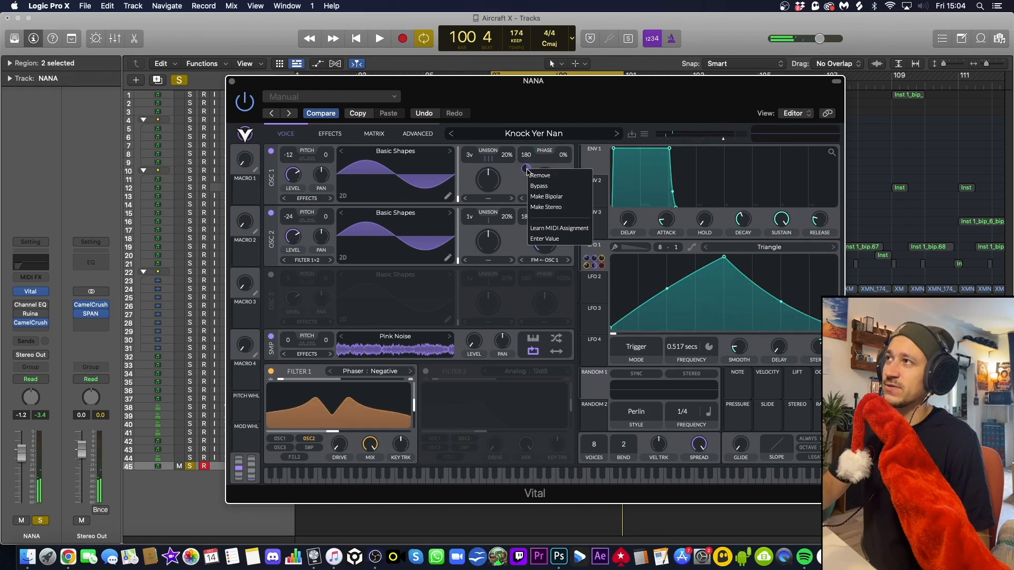
left_click(534, 186)
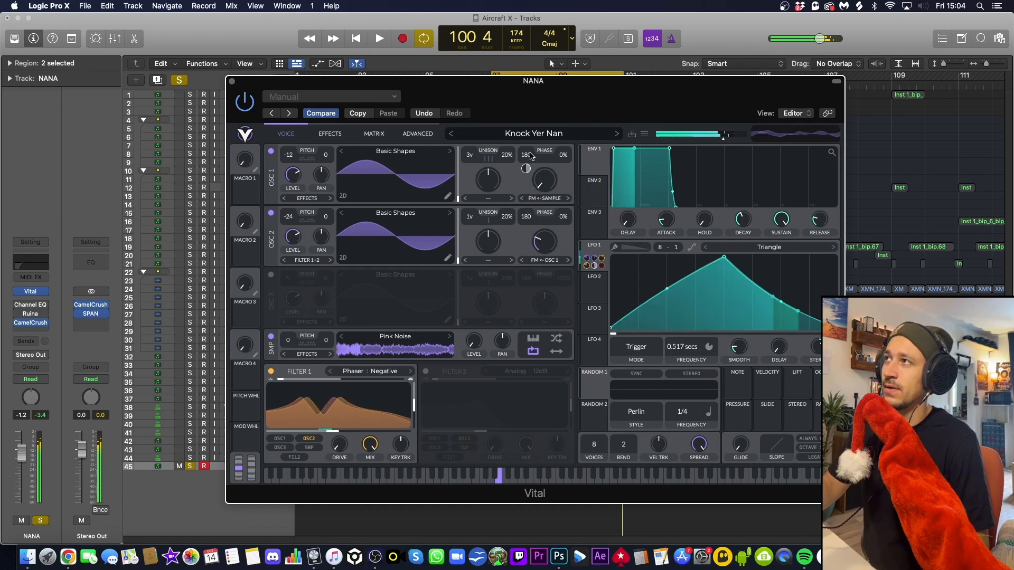
right_click(526, 169)
left_click(530, 183)
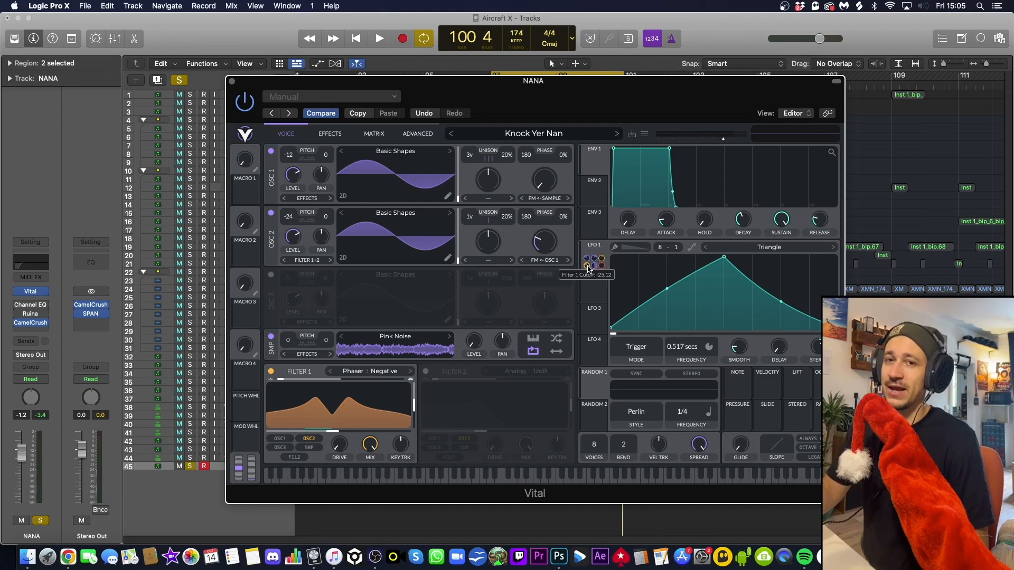
Turn Vital's Distortion, EQ, Filter and Chorus effects back on one after another
left_click(330, 134)
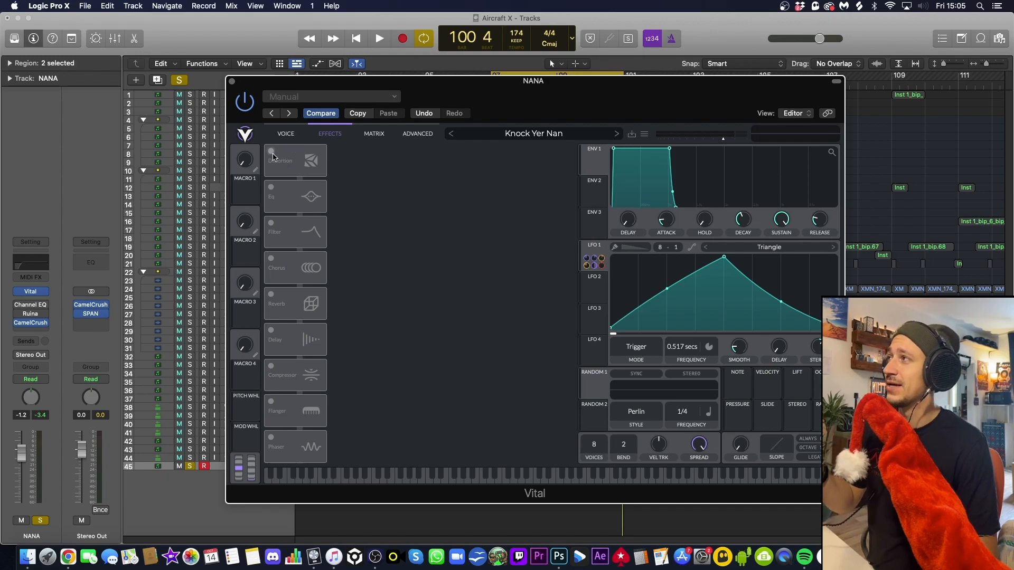
left_click(270, 153)
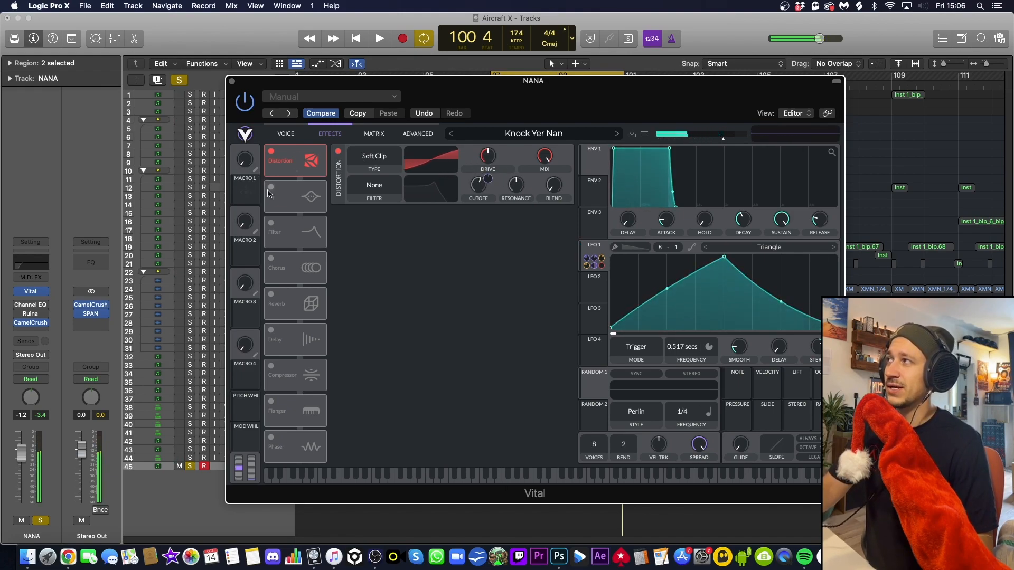
left_click(272, 189)
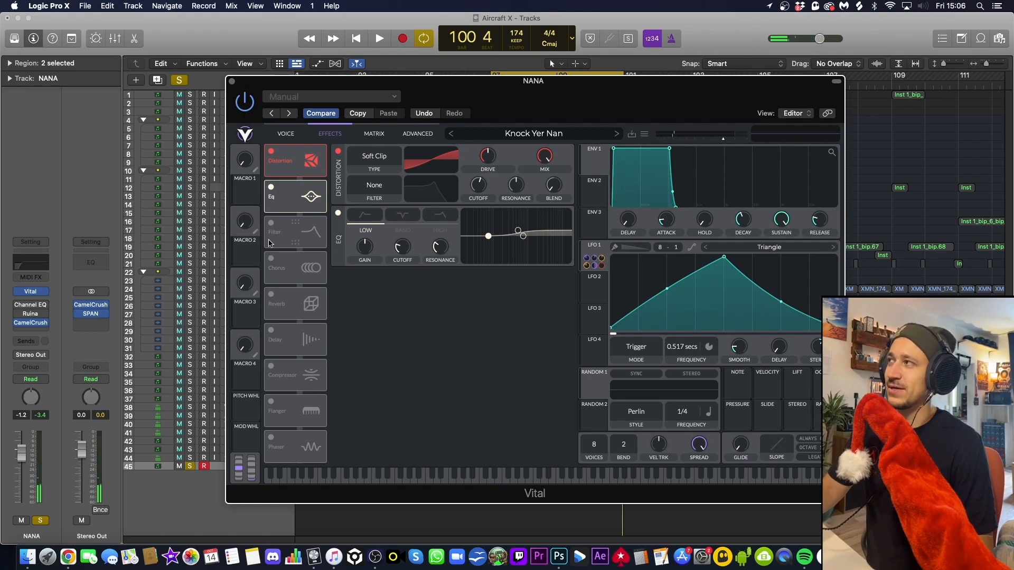
left_click(271, 223)
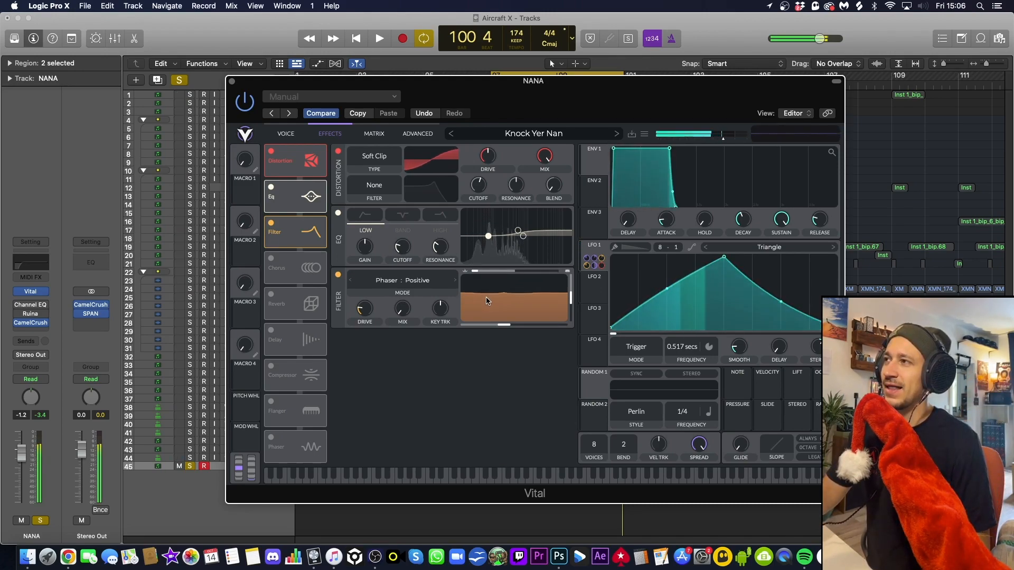
mouse_move(402, 332)
left_mouse_down()
mouse_move(402, 280)
mouse_move(403, 325)
left_mouse_up()
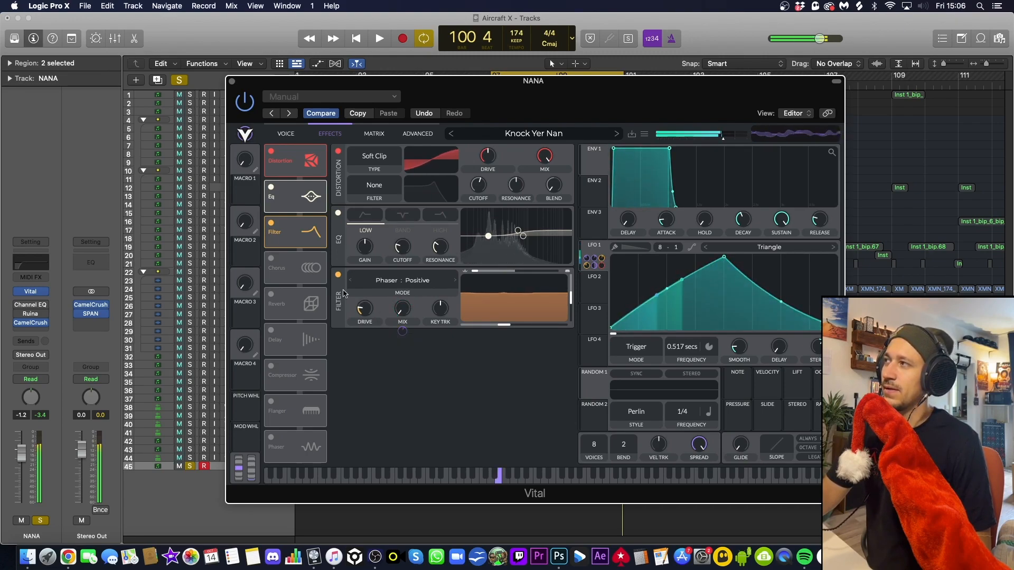
left_click(271, 258)
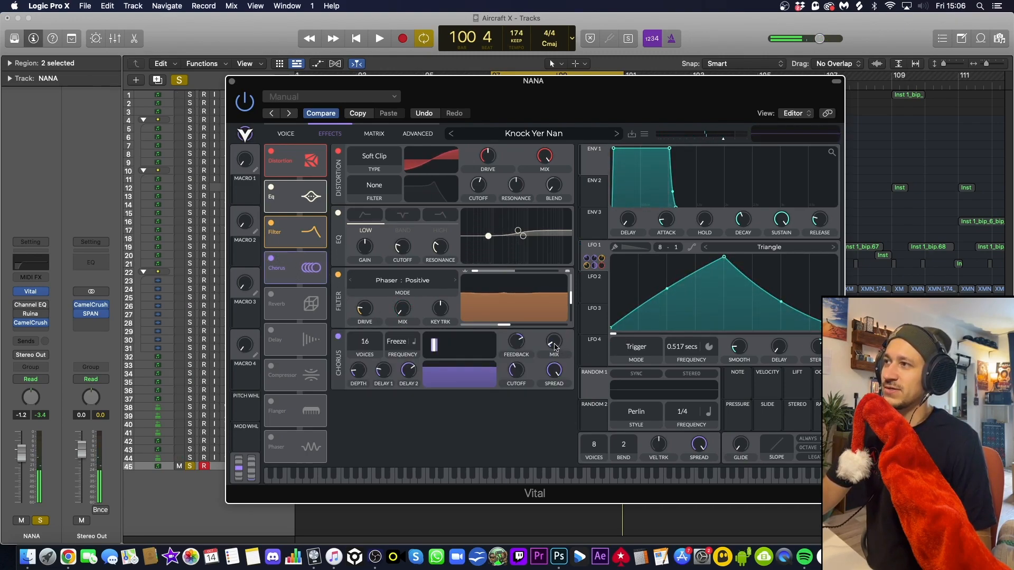
Fine-tune the Chorus mix, return to Vital's voice page and audition NANA within the full arrangement
mouse_move(555, 347)
left_mouse_down()
mouse_move(563, 298)
mouse_move(550, 343)
left_mouse_up()
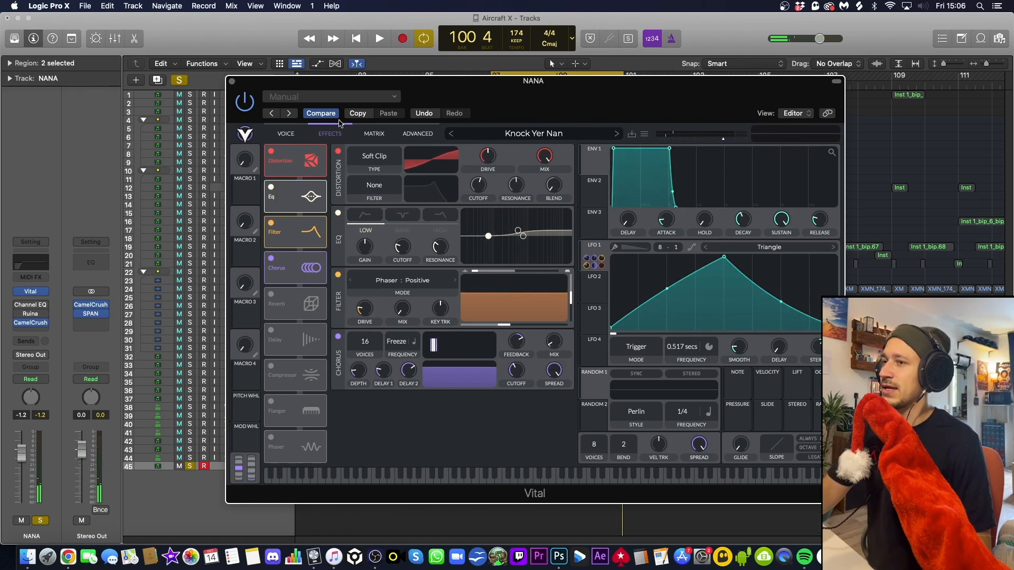
left_click(289, 131)
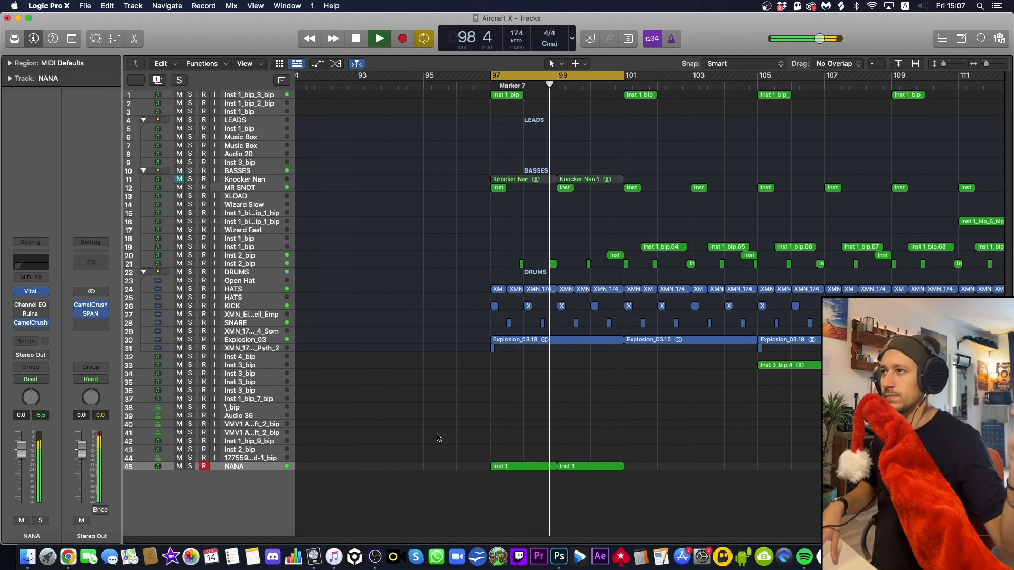
key("space")
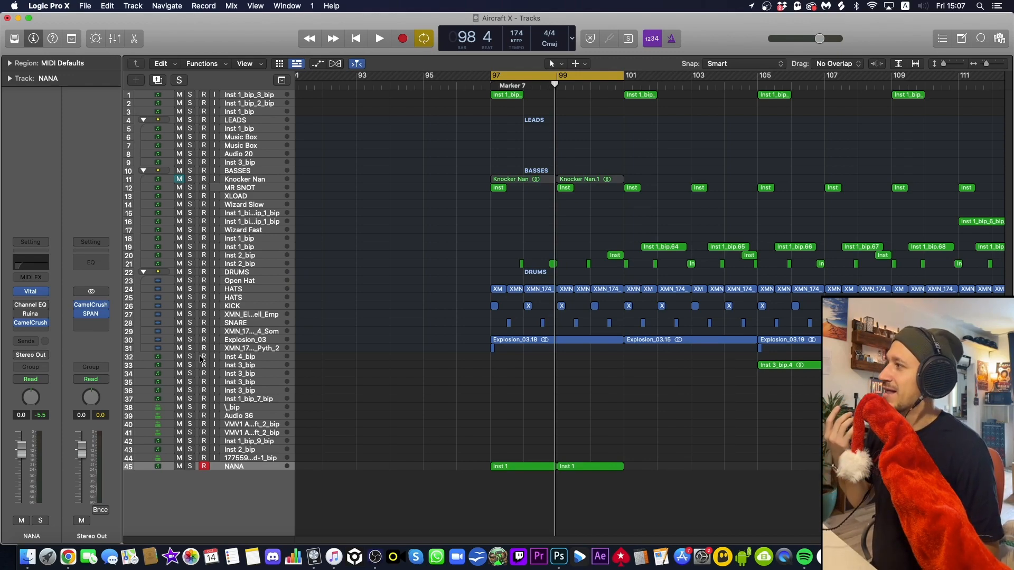
Turn on the NANA track's Channel EQ and audition its side-only low cut in the mix
left_click(29, 306)
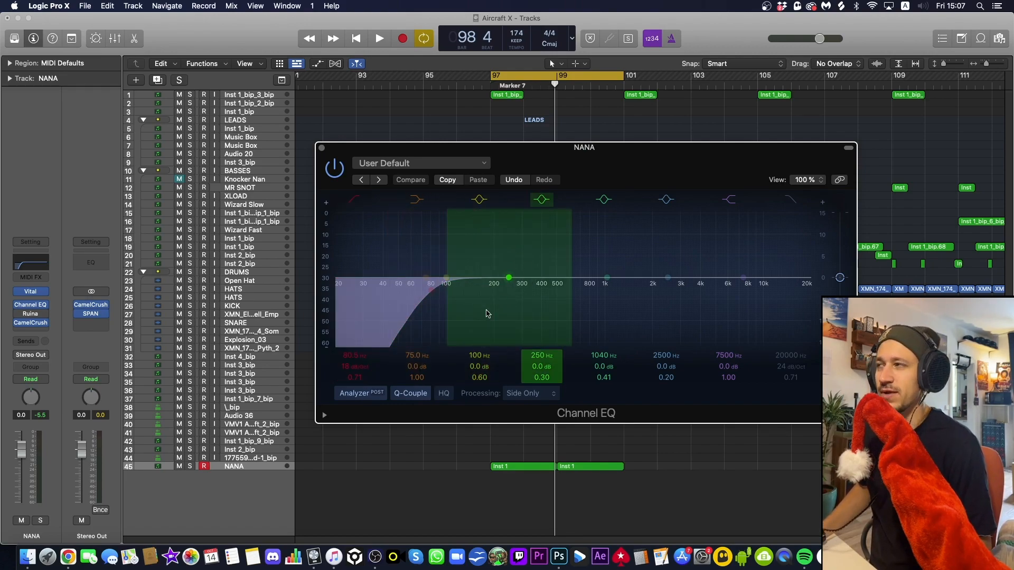
key("space")
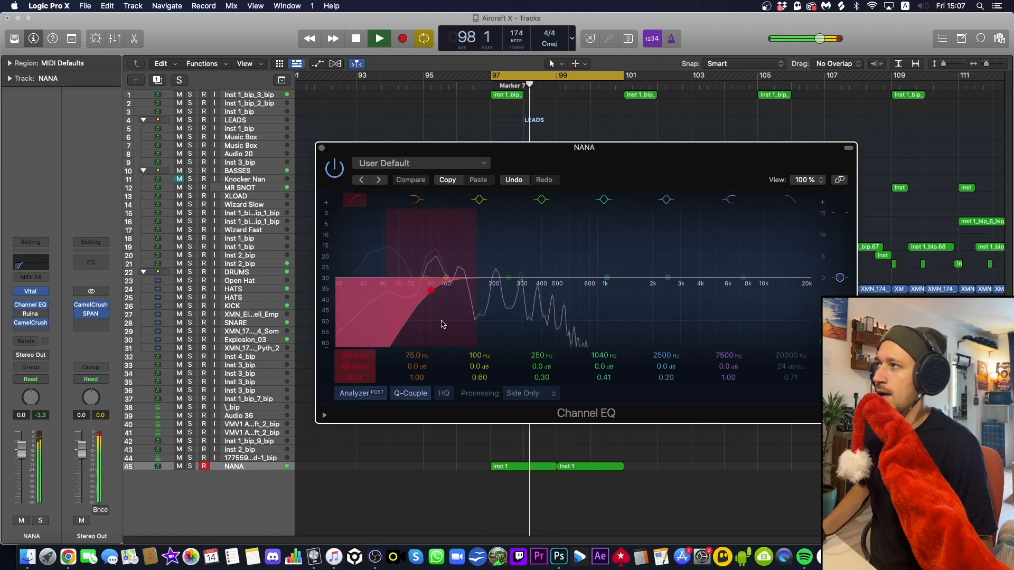
key("space")
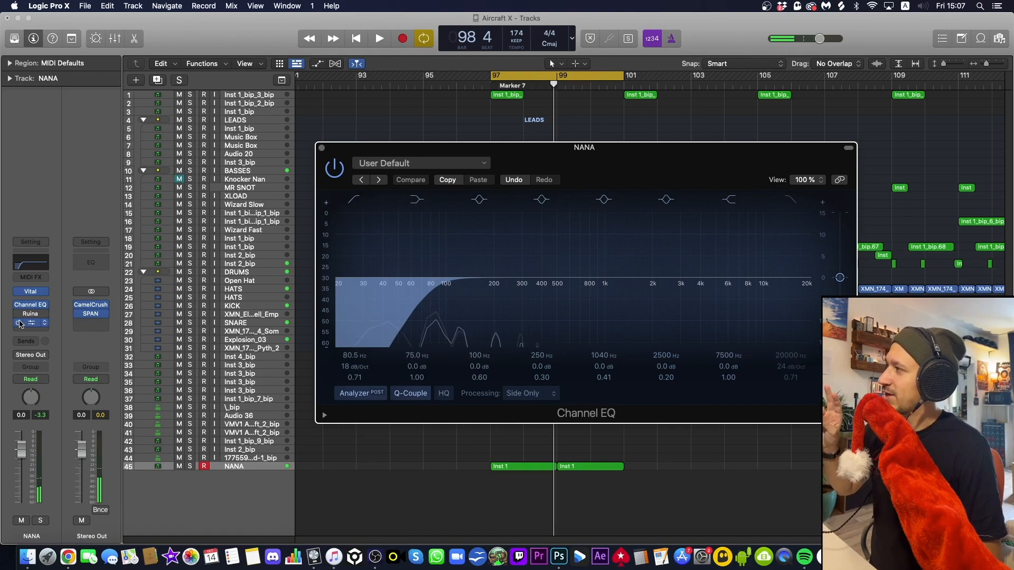
Turn on Ruina on the NANA track, audition a stronger Blend, restore the low Blend amount and close both plug-in windows
left_click(31, 315)
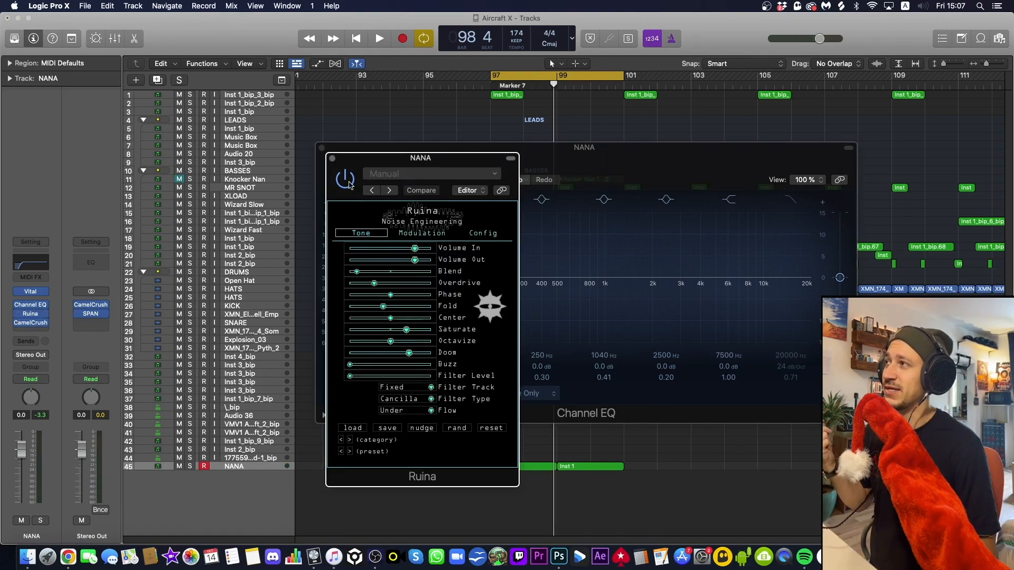
left_click_drag(357, 271, 391, 276)
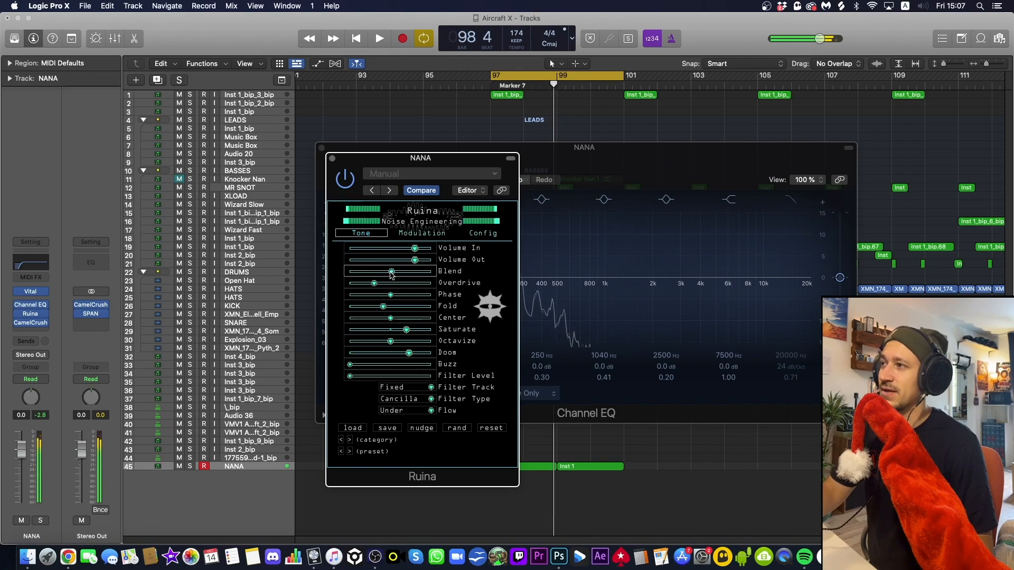
left_click_drag(391, 273, 357, 274)
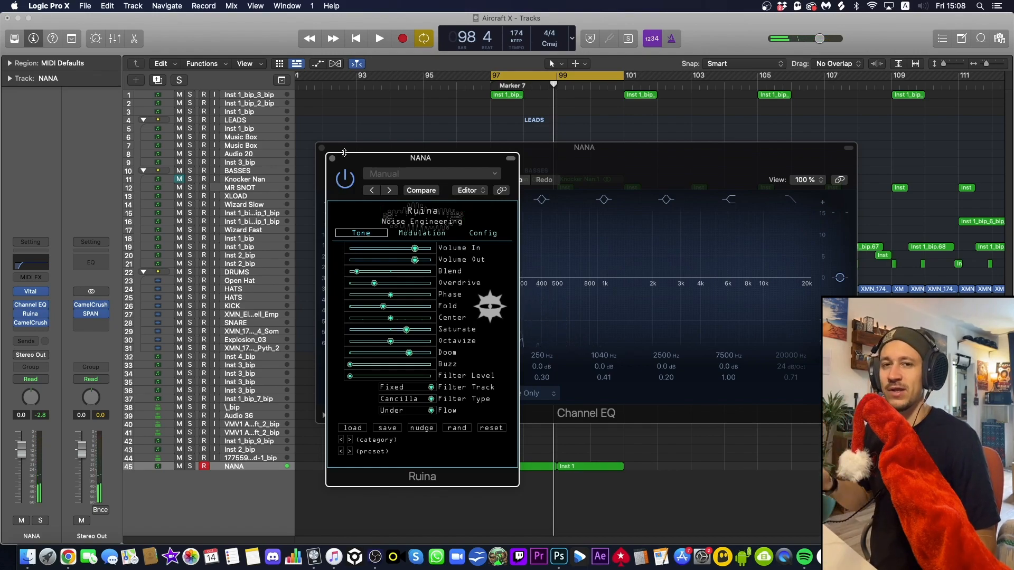
left_click(332, 158)
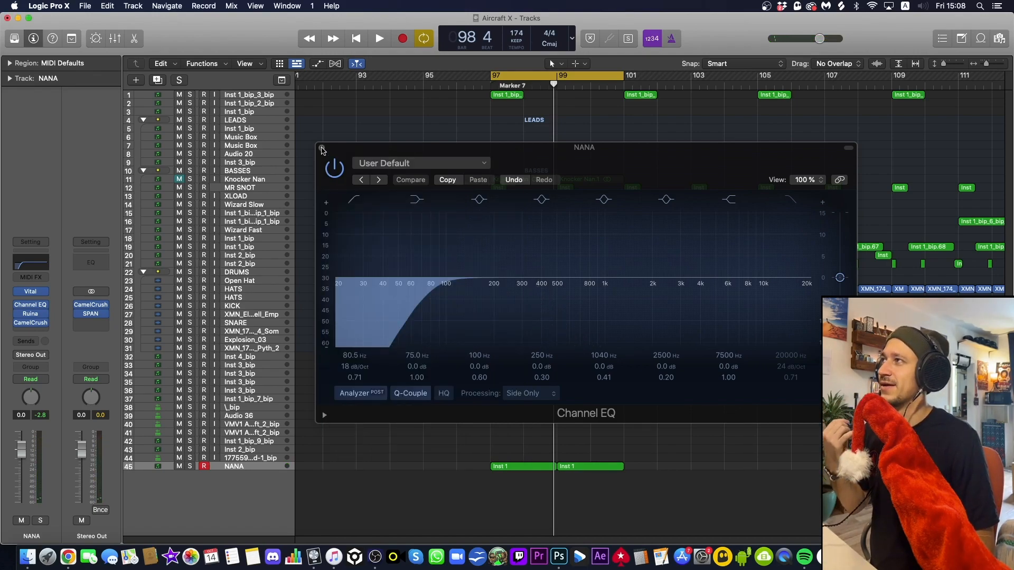
left_click(322, 149)
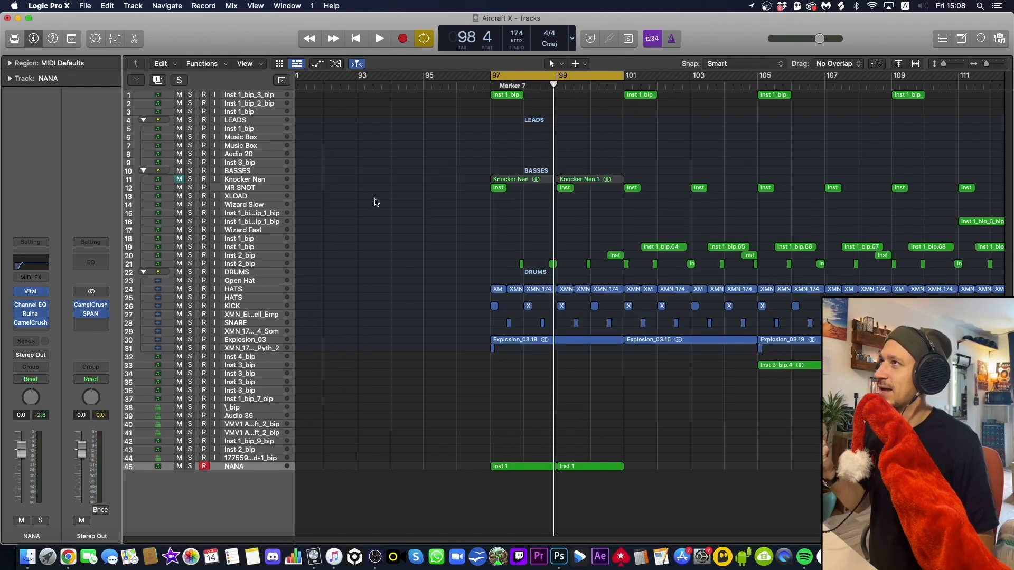
Mute the NANA track and unmute the Knocker Nan track in the BASSES stack
left_click(251, 96)
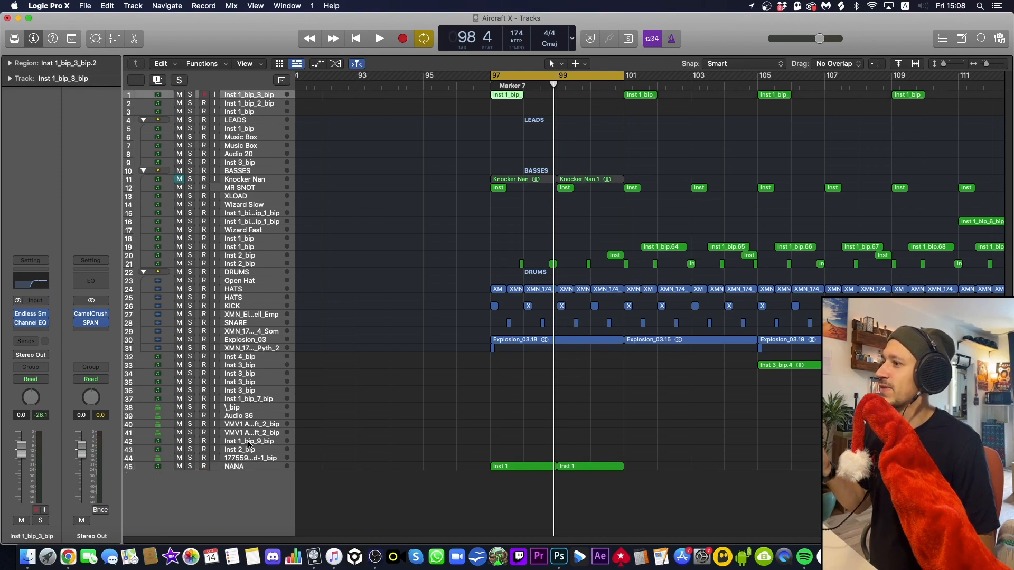
left_click(247, 465)
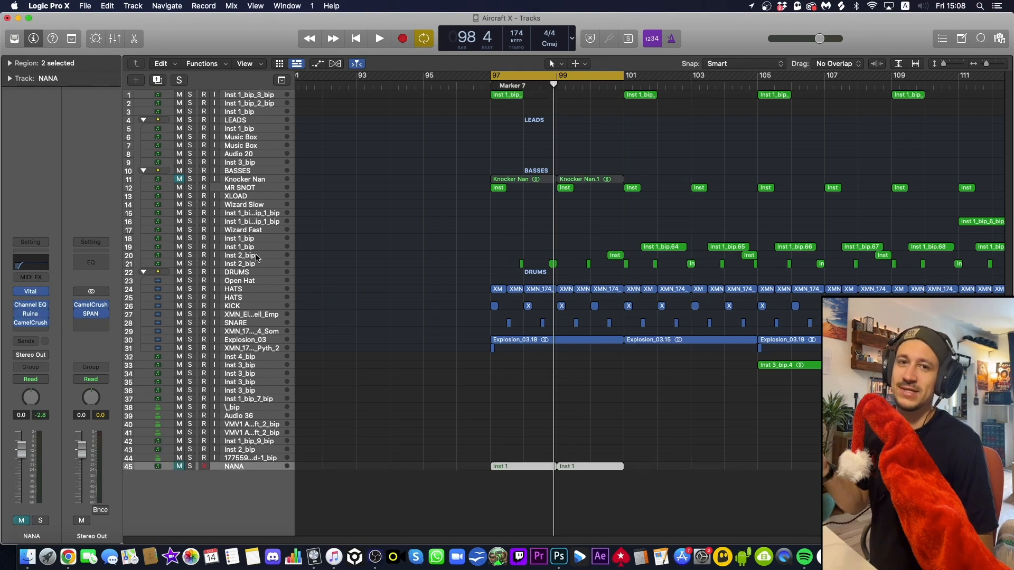
left_click(263, 181)
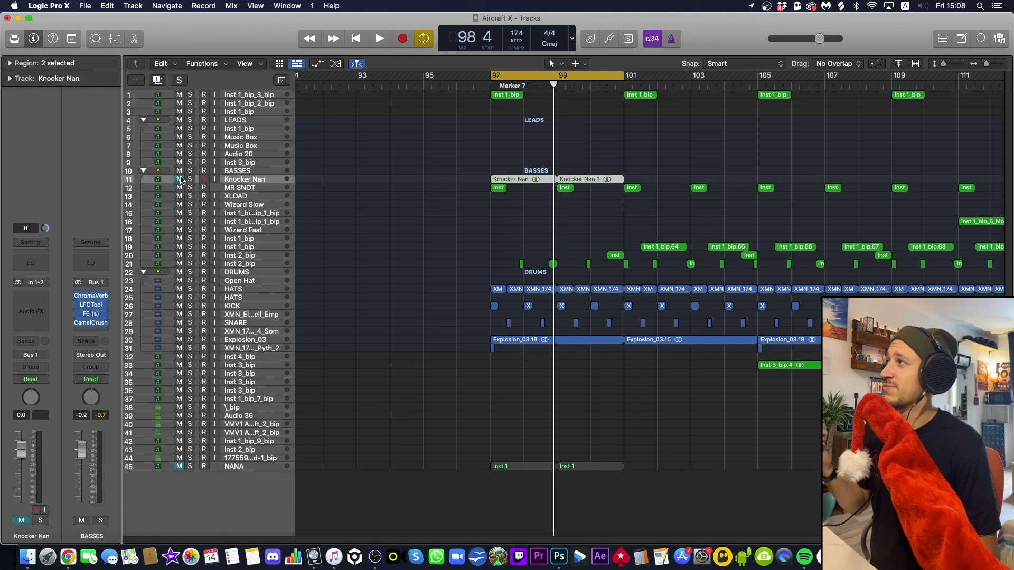
left_click(179, 179)
Solo Knocker Nan briefly, view the BASSES stack's effect chain, clear the solo and audition the full arrangement
left_click(191, 179)
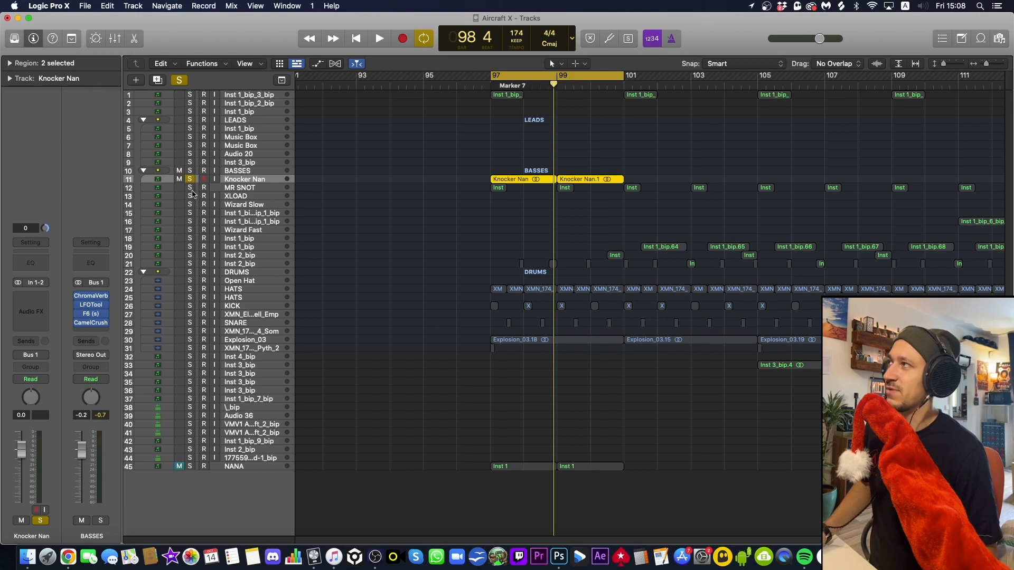
left_click(233, 171)
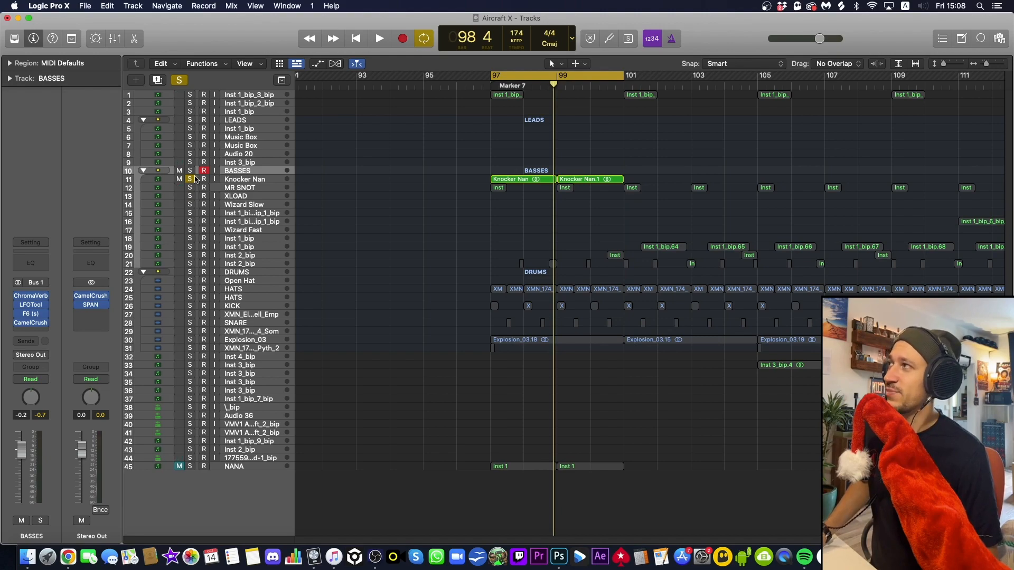
left_click(191, 180)
key("space")
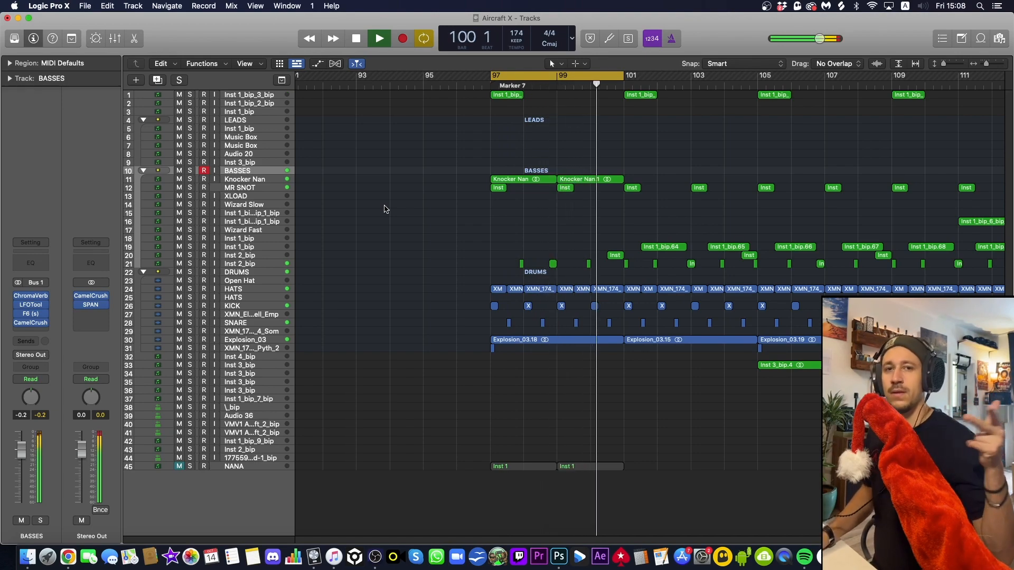
key("space")
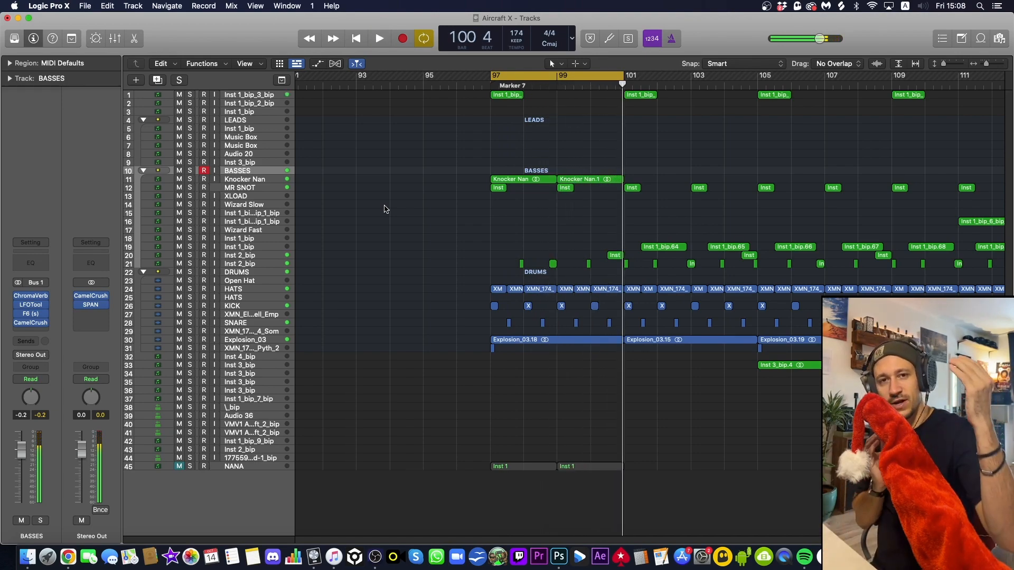